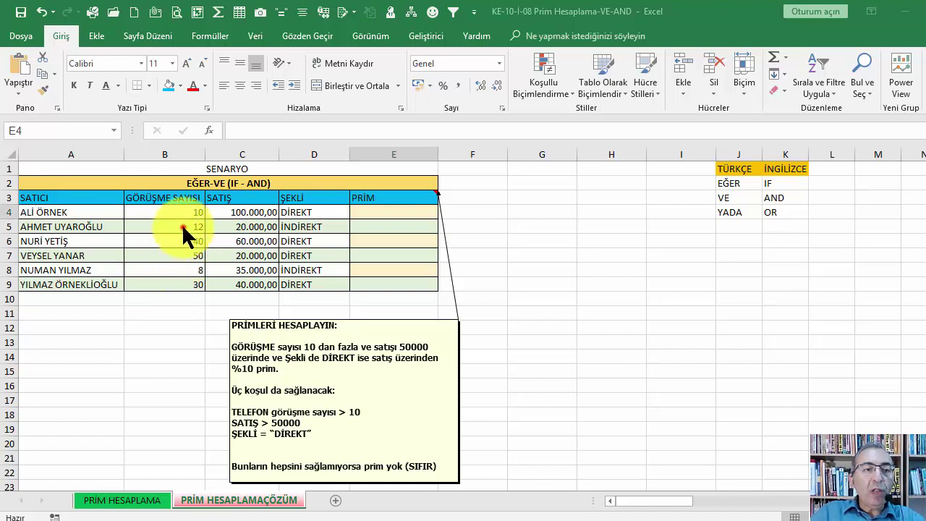
Widen column E slightly so the PRİM values have more room
drag(168, 197, 300, 200)
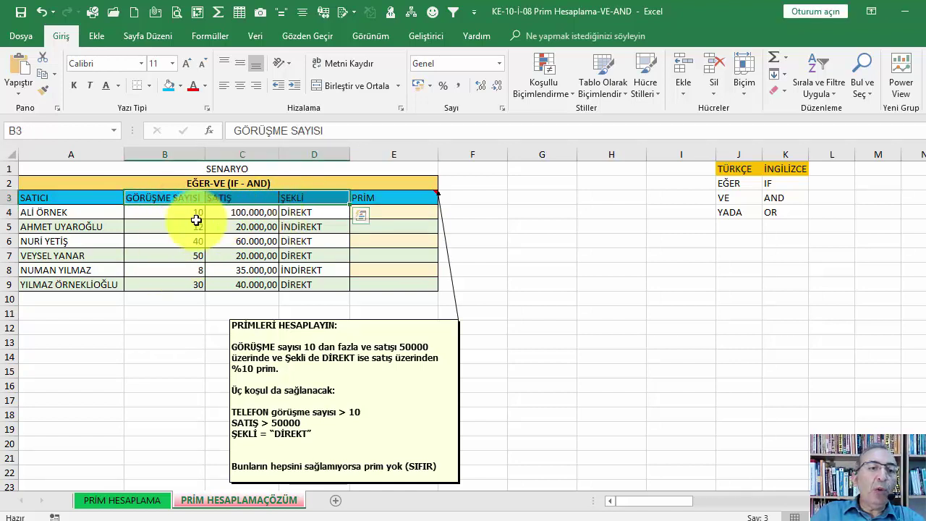
click(387, 211)
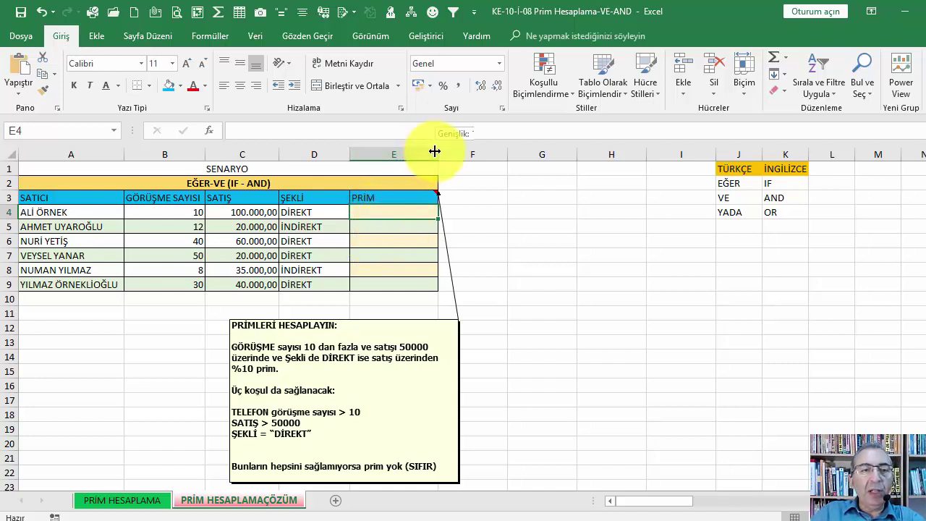
drag(437, 154, 455, 154)
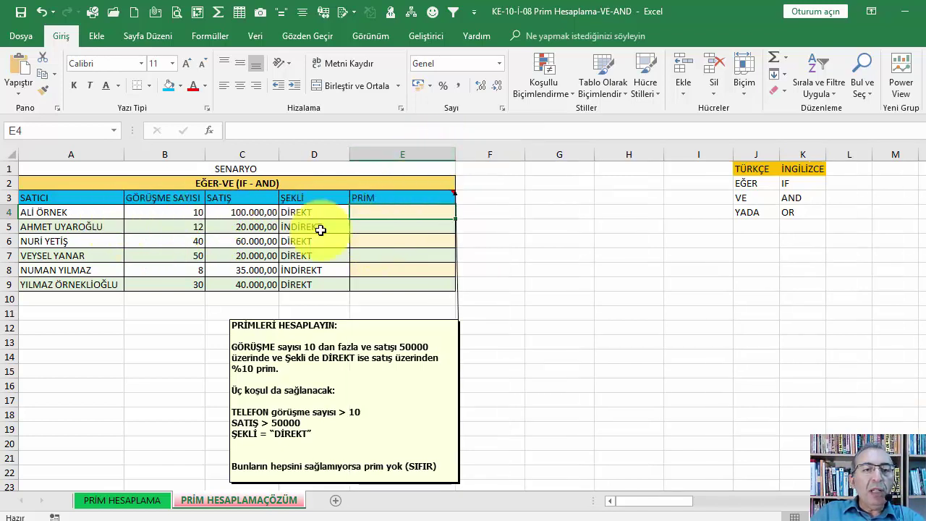
click(378, 225)
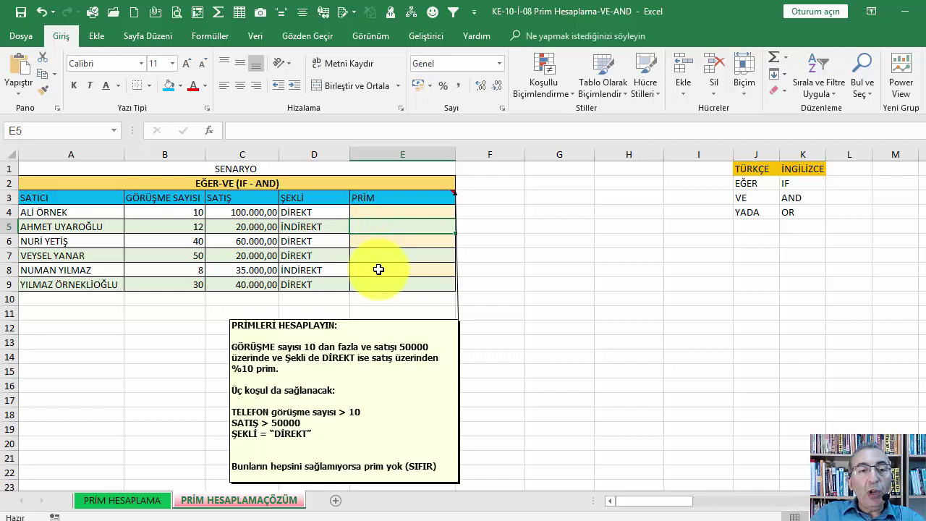
Review the first salesperson's criteria in B4:D4, then select E4 for the commission
click(167, 214)
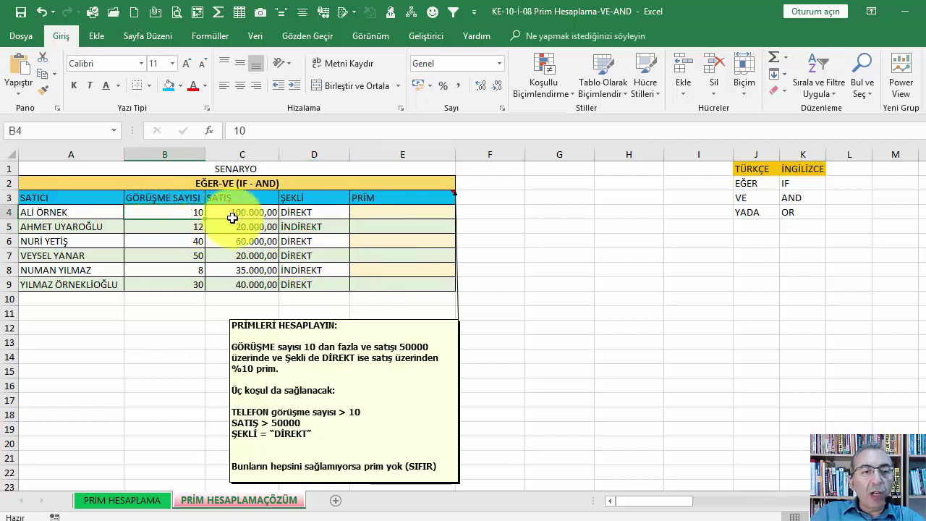
click(231, 213)
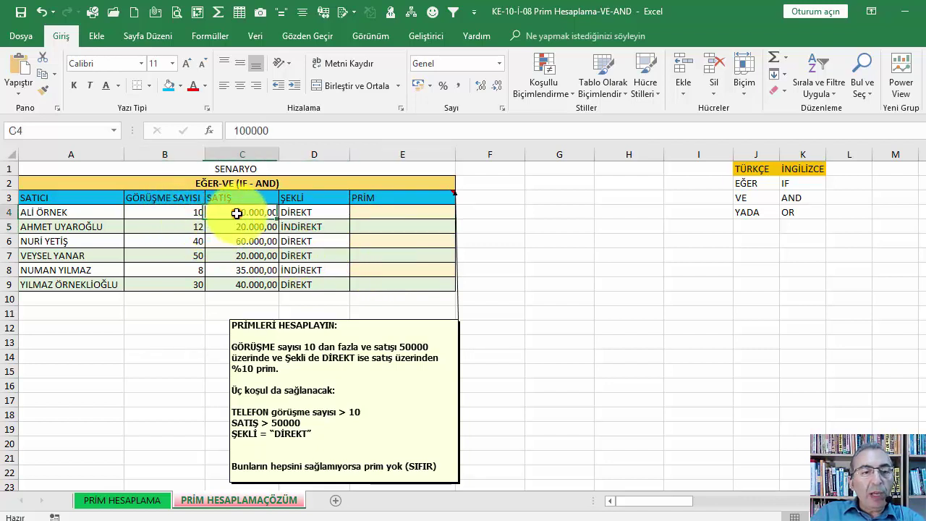
click(321, 215)
click(160, 212)
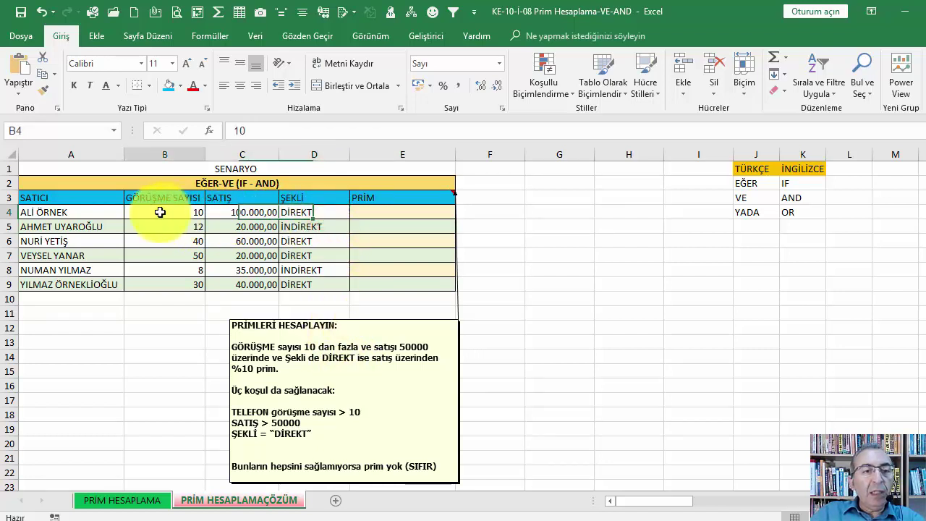
drag(160, 212, 299, 213)
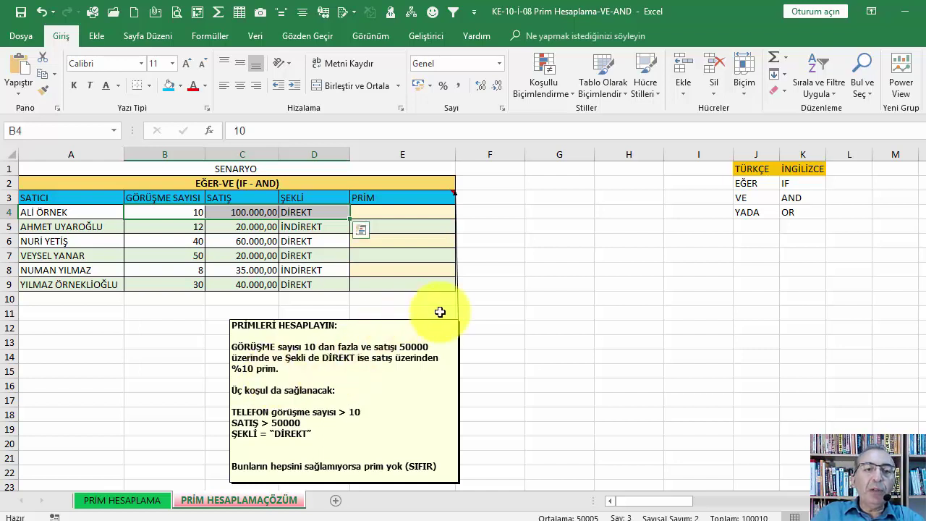
click(382, 211)
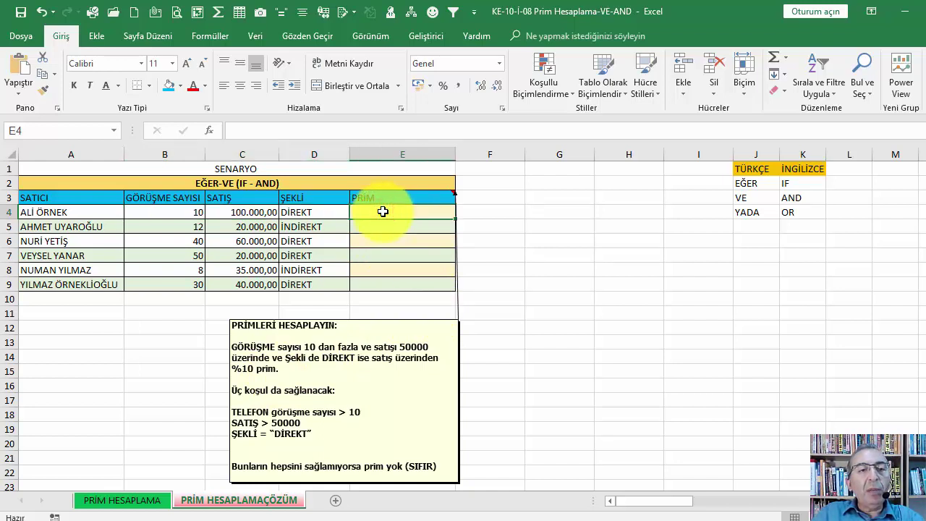
click(165, 212)
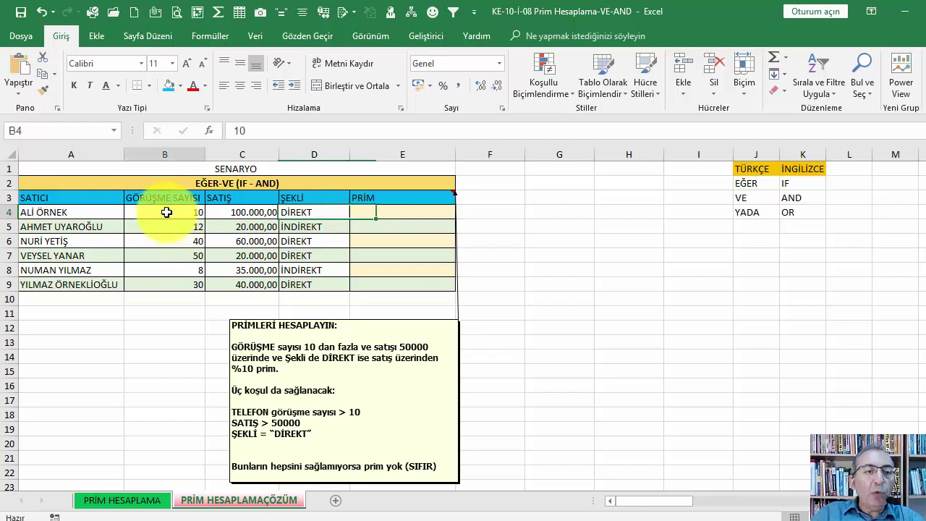
click(239, 211)
click(301, 211)
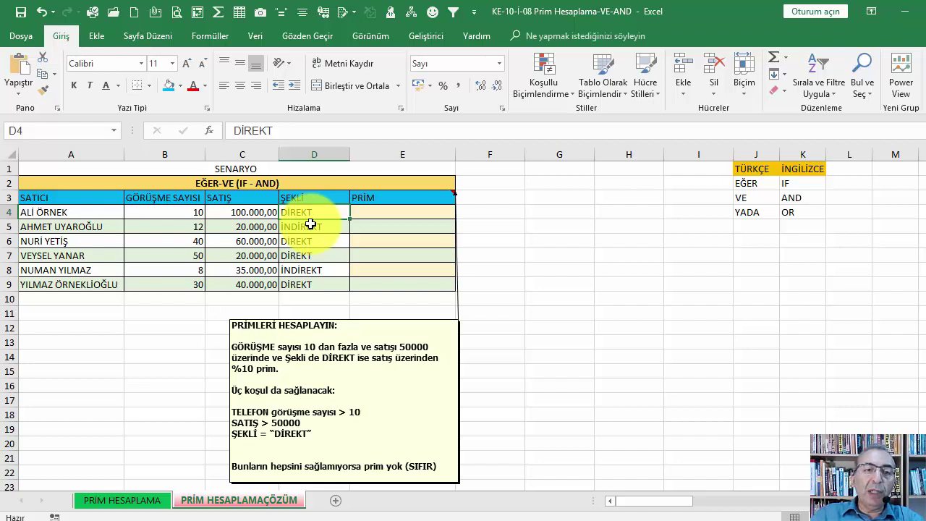
click(393, 209)
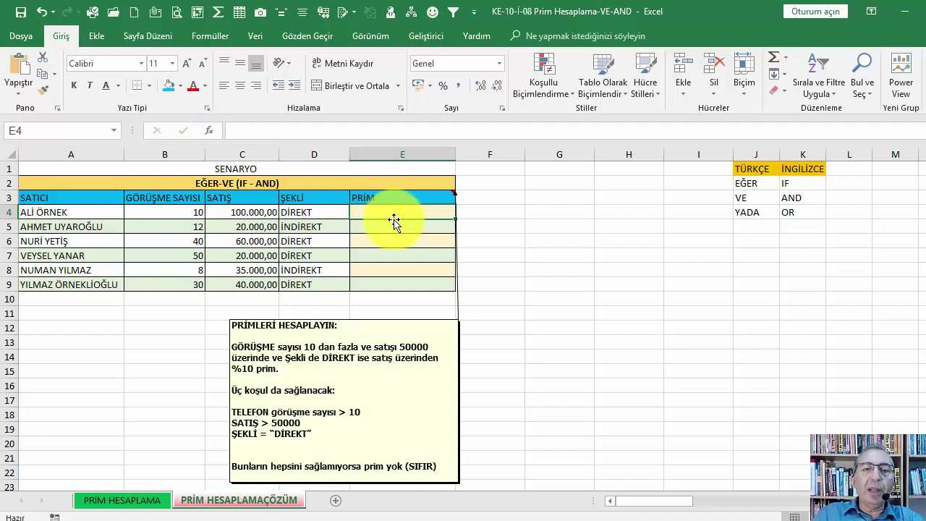
Insert the EĞER function into E4, picking it from the Tümü category
click(209, 130)
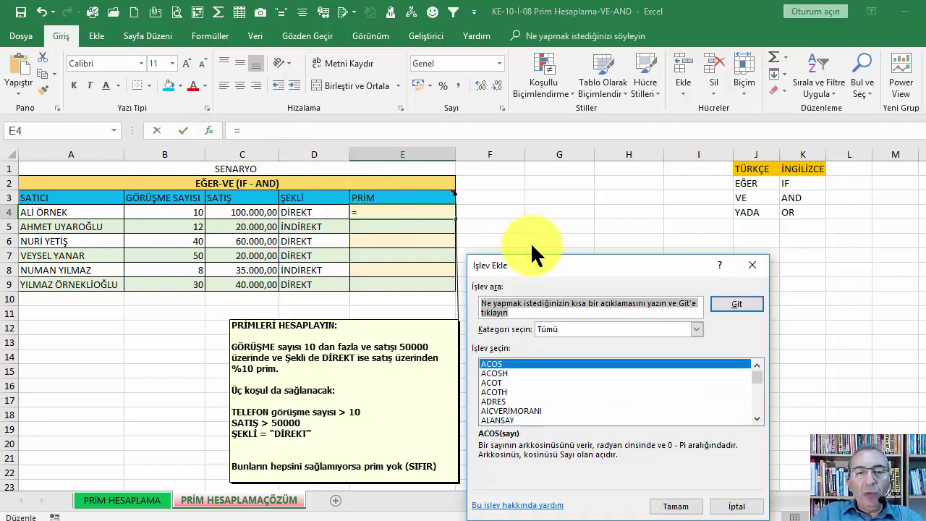
drag(532, 265, 533, 192)
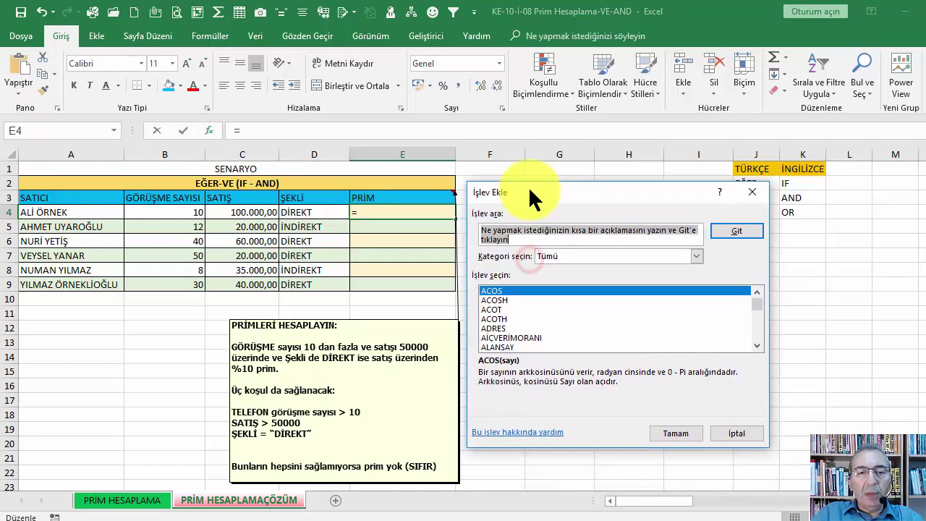
click(561, 256)
click(572, 270)
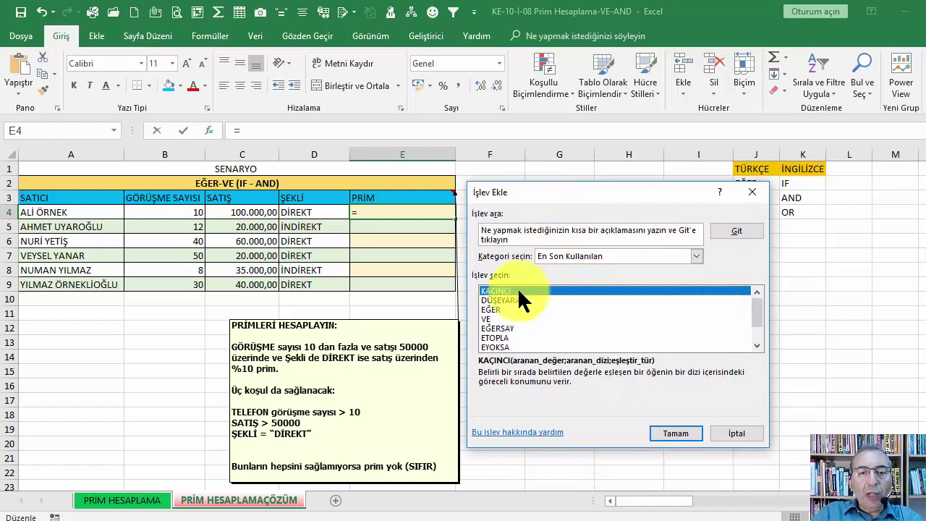
click(506, 309)
click(578, 256)
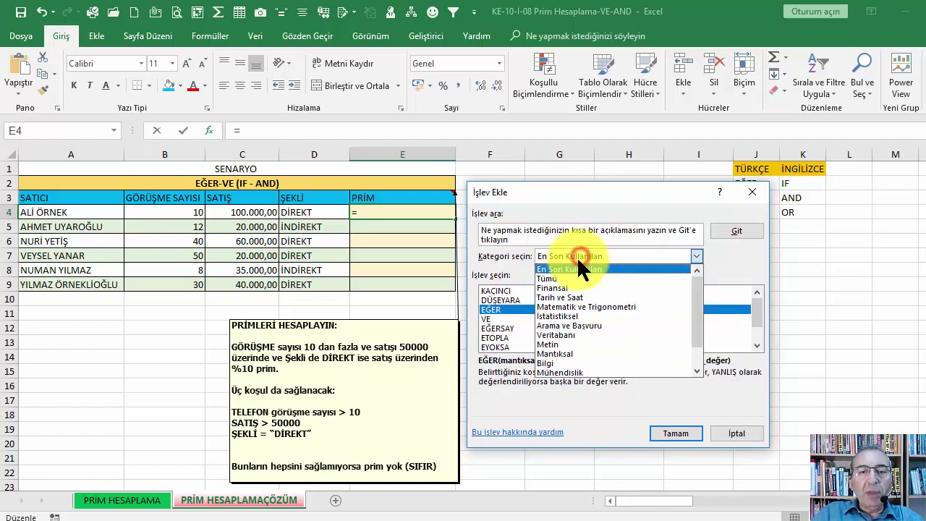
click(564, 272)
text(eğer)
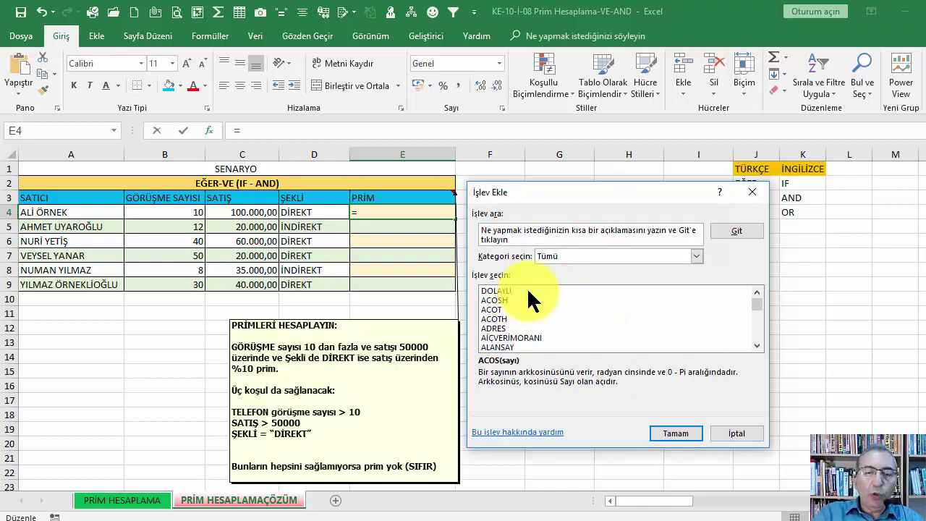
click(684, 428)
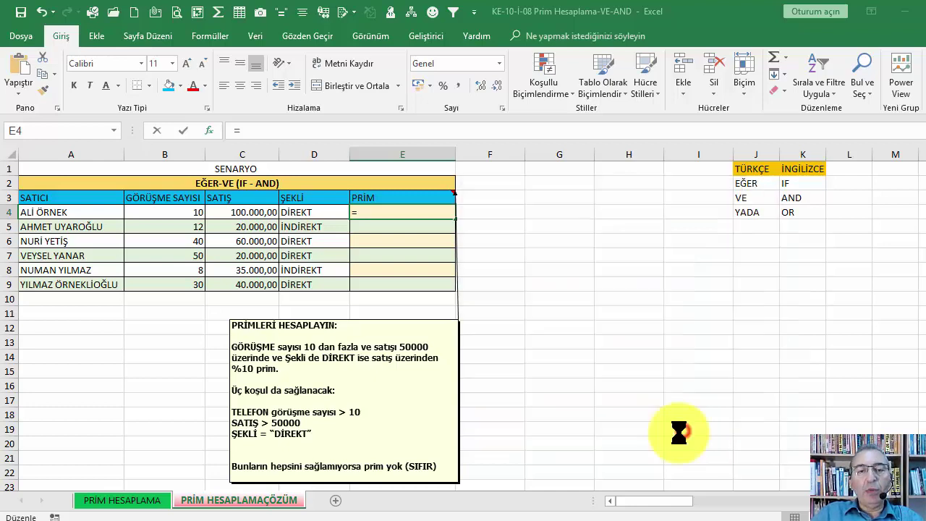
Reposition the EĞER arguments dialog and open the recent-functions list for Mantıksal_sınama
drag(597, 214, 668, 235)
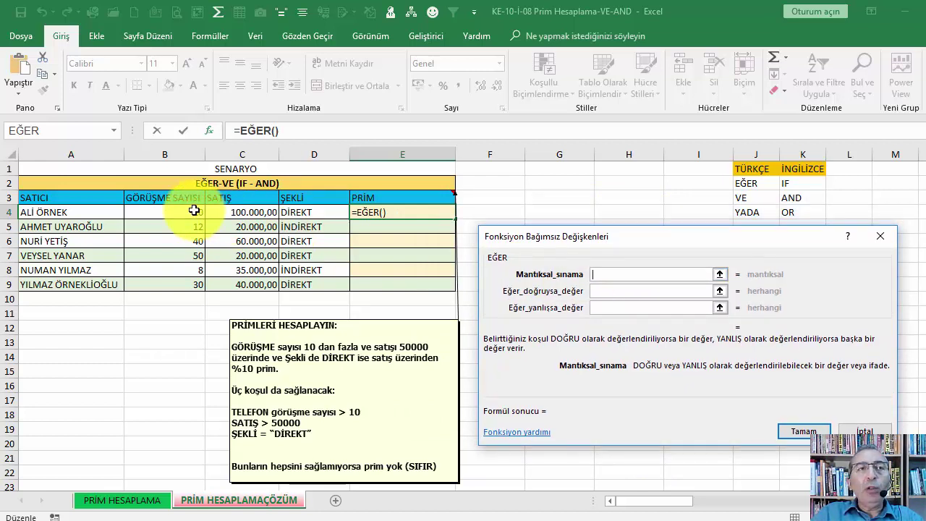
drag(538, 236, 512, 201)
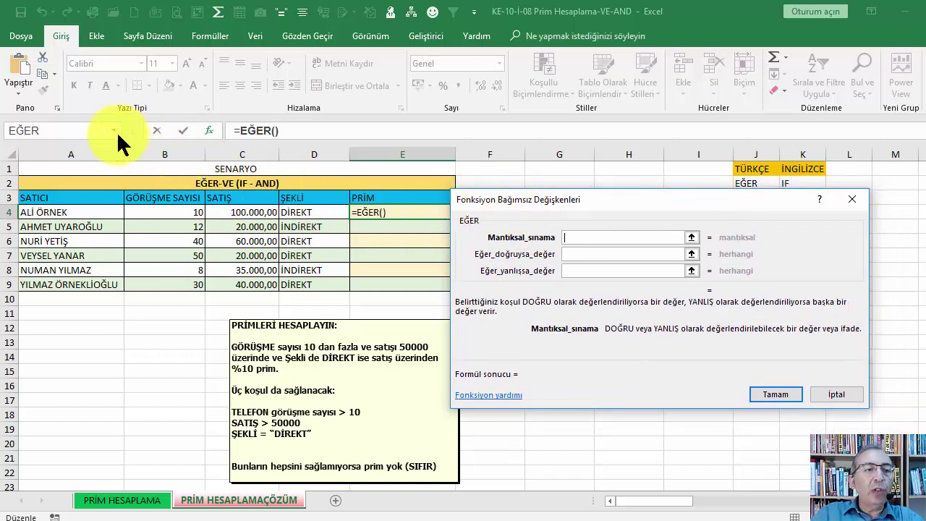
click(564, 239)
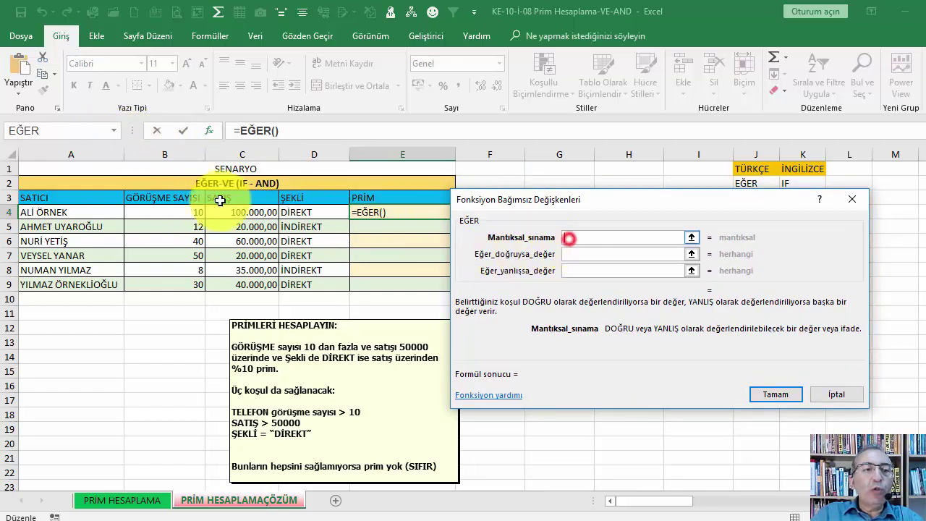
click(115, 130)
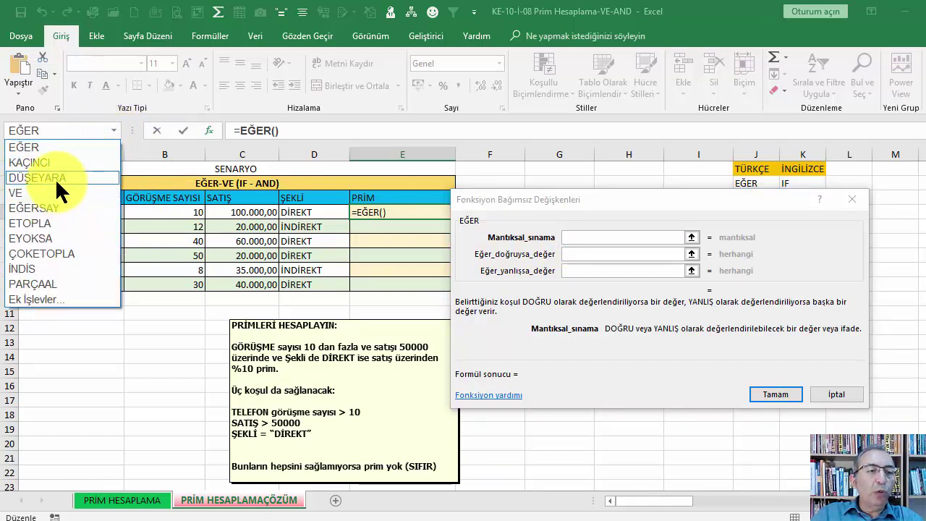
Nest the VE function as EĞER's logical test
click(39, 299)
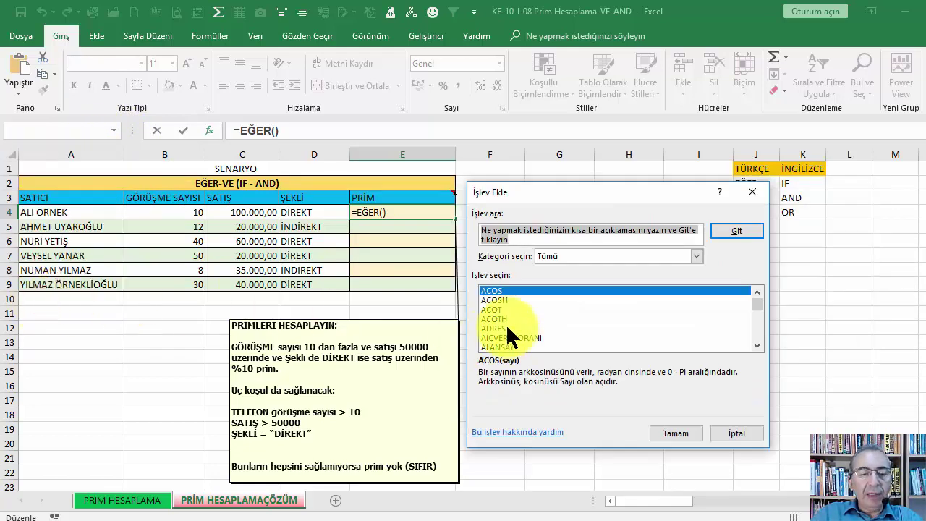
click(543, 321)
text(ve)
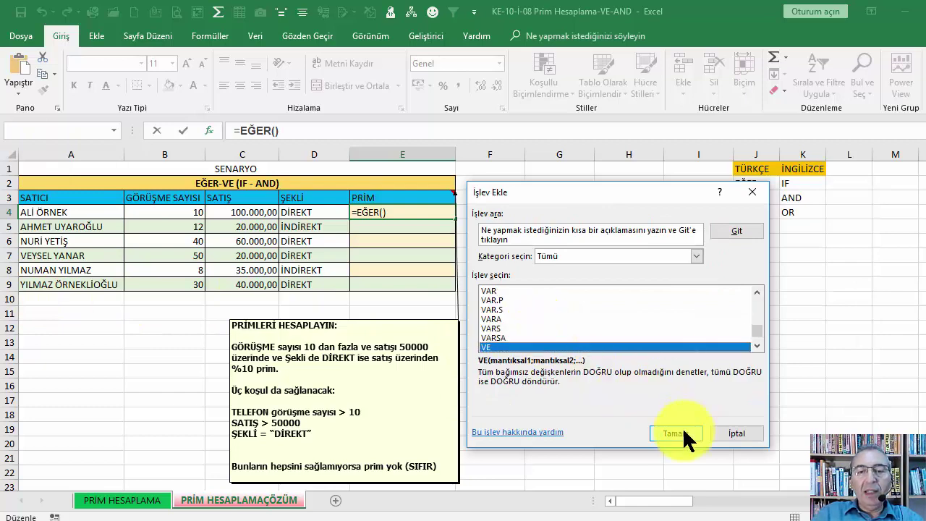
click(676, 432)
drag(592, 201, 590, 222)
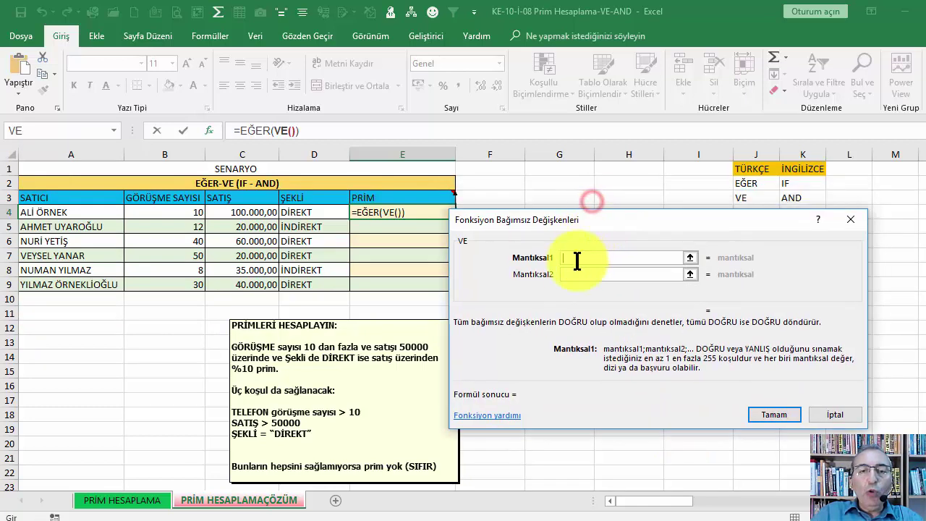
click(569, 274)
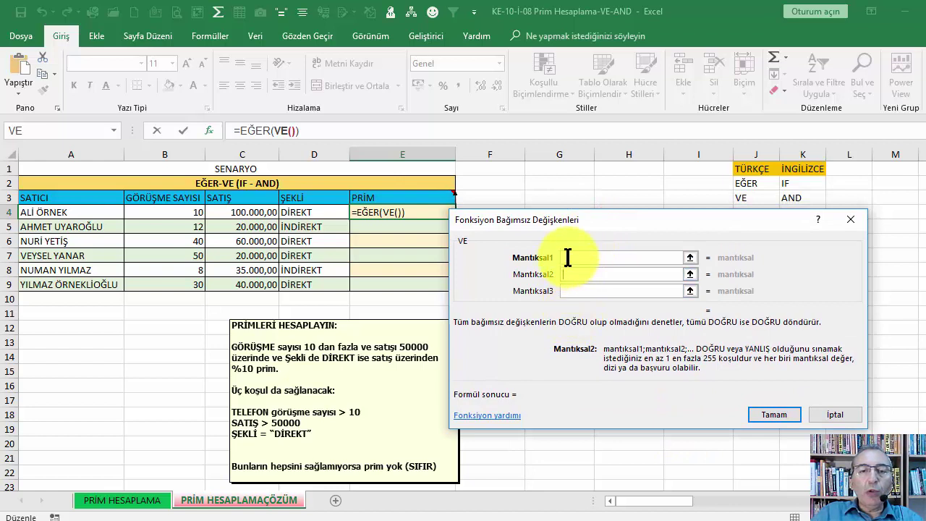
click(569, 256)
Enter the first two VE conditions, B4>10 and C4>50000
click(153, 214)
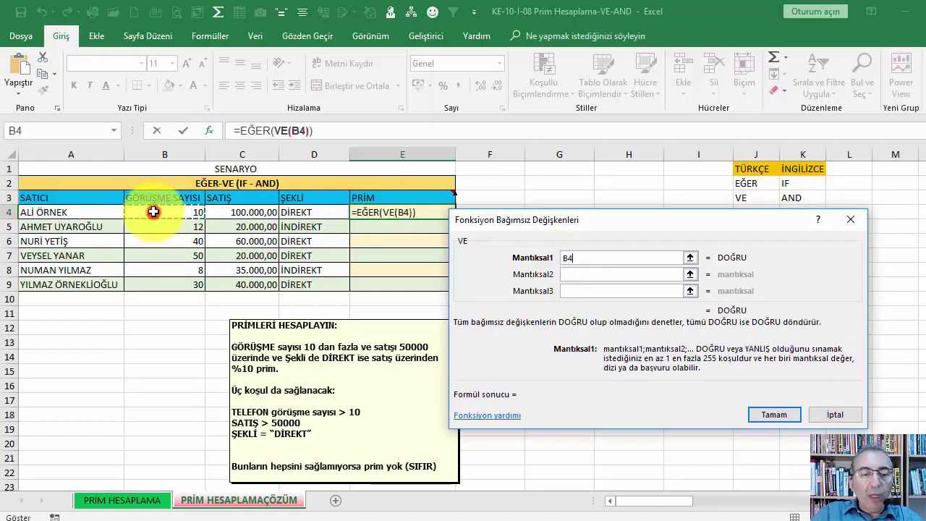
text(>1)
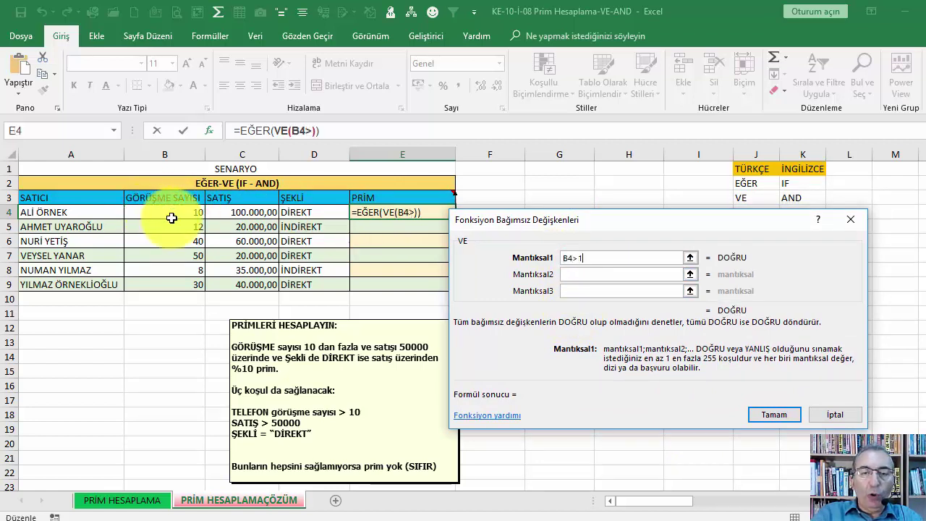
text(0)
click(571, 273)
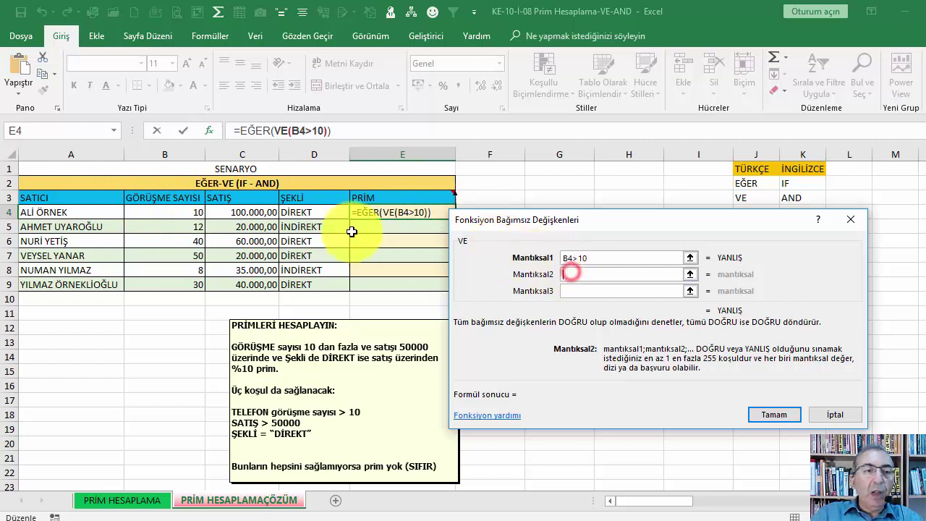
click(255, 211)
text(>)
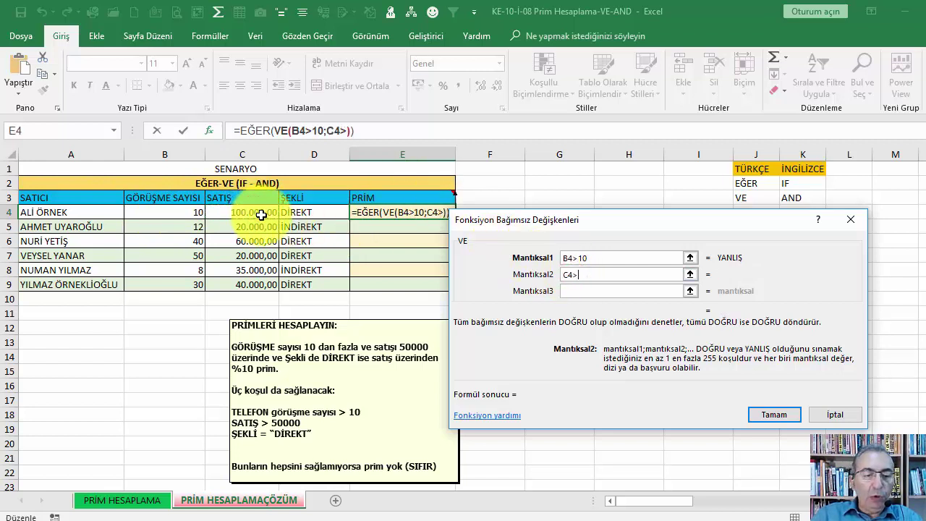
text(50000)
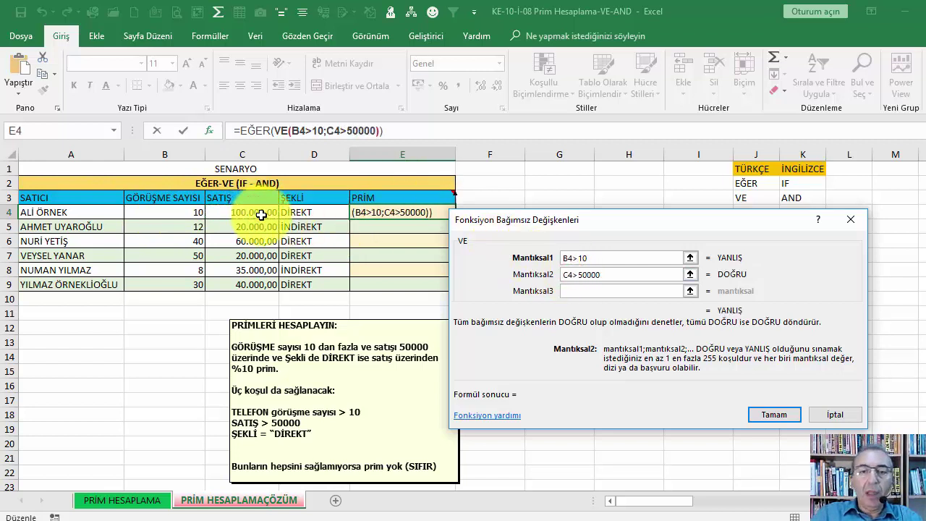
Enter the third condition D4="DİREKT", fixing the spelling along the way
click(569, 290)
click(318, 212)
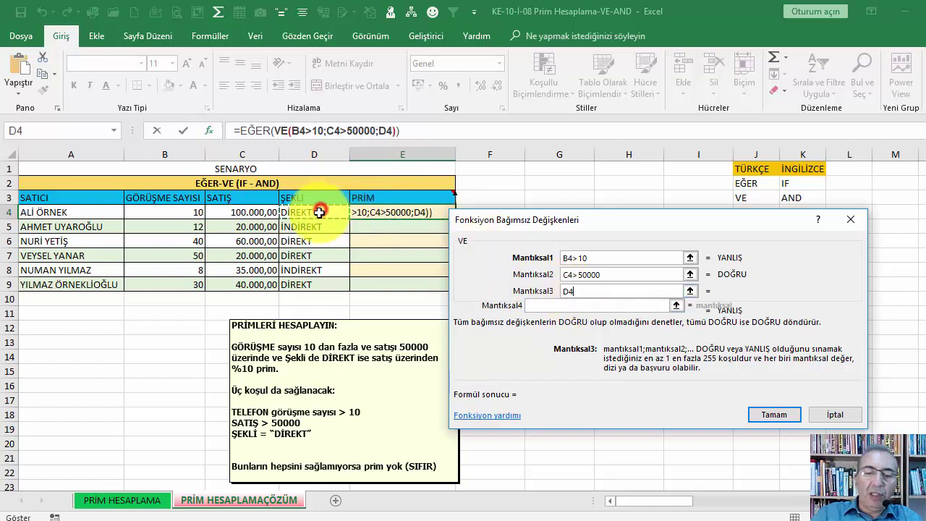
text(="d)
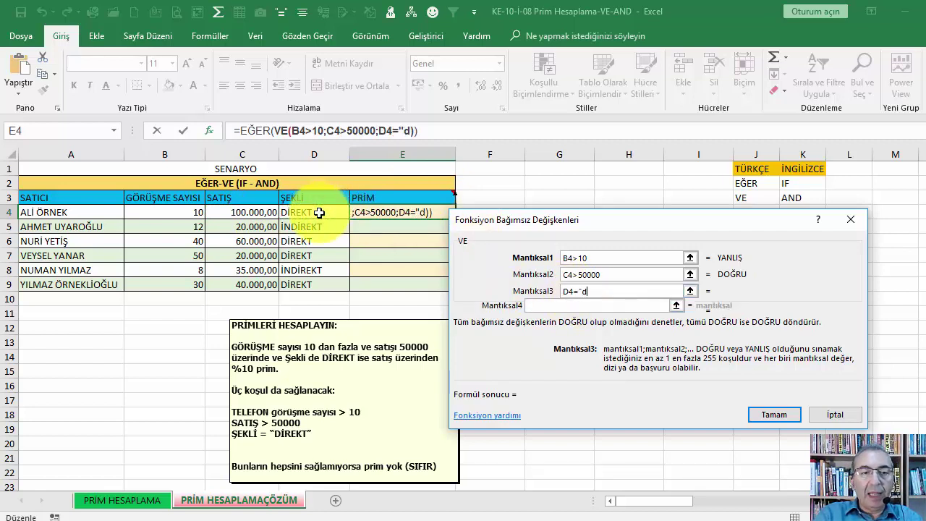
key(BackSpace)
text(DI)
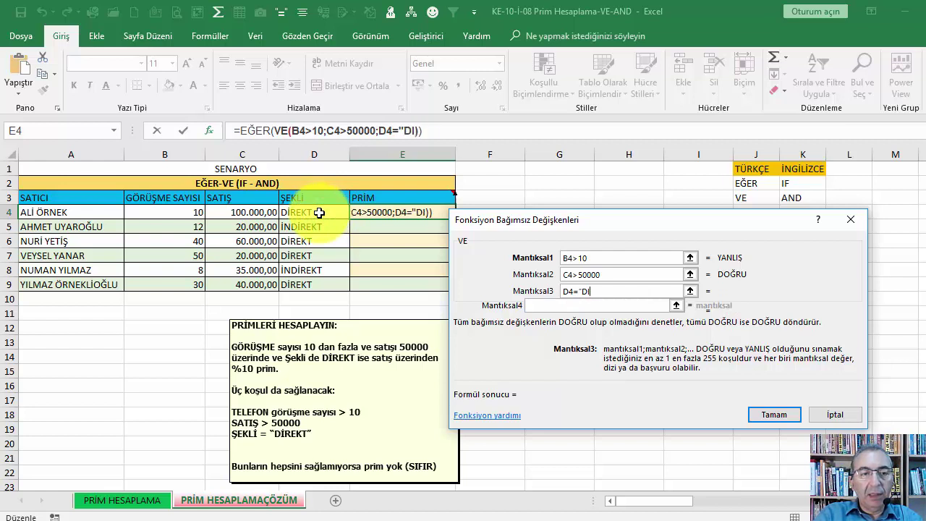
text(RECKT)
key(BackSpace)
key(BackSpace)
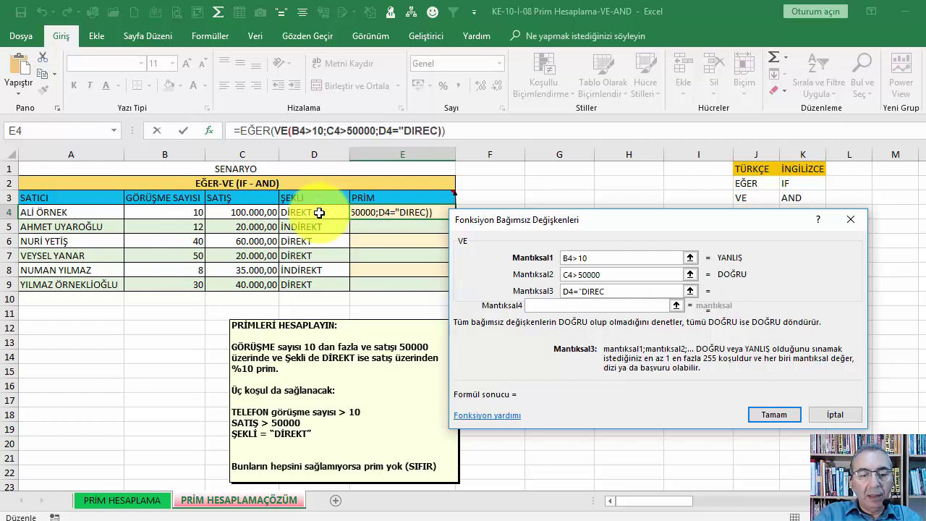
key(BackSpace)
text(KT")
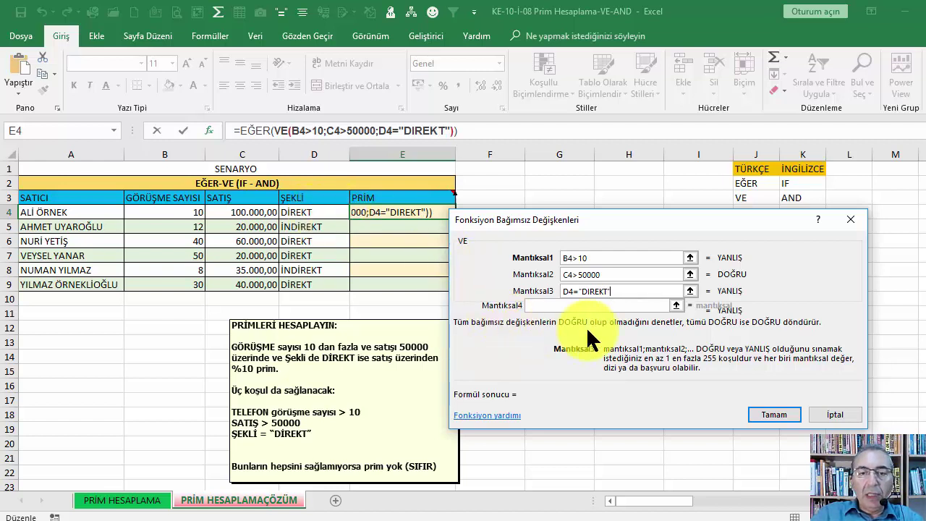
key(BackSpace)
text(İ)
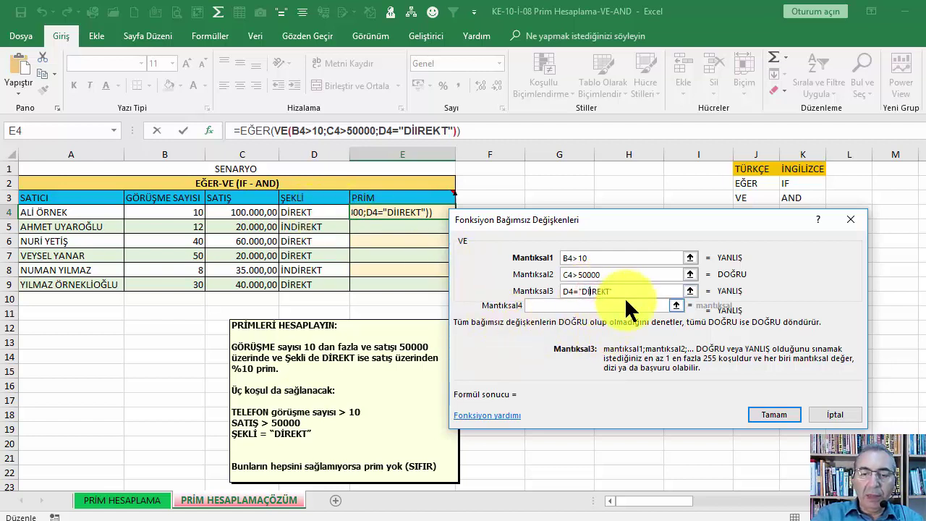
click(620, 258)
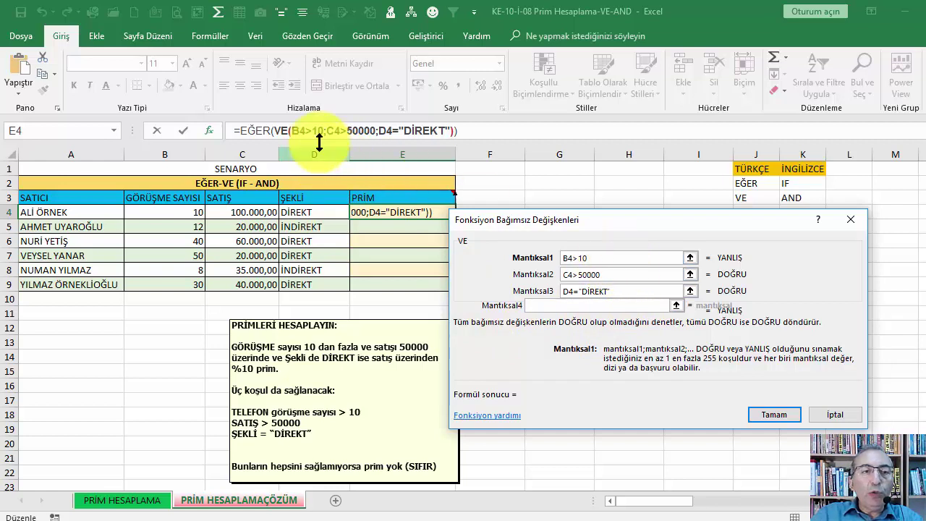
Set EĞER's true value to C4*10% and false value to 0, then confirm
click(249, 131)
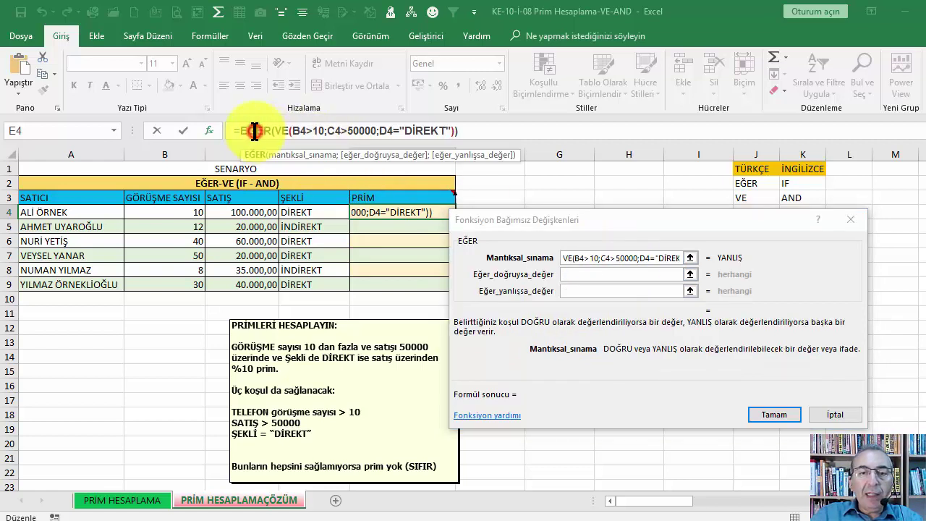
click(590, 275)
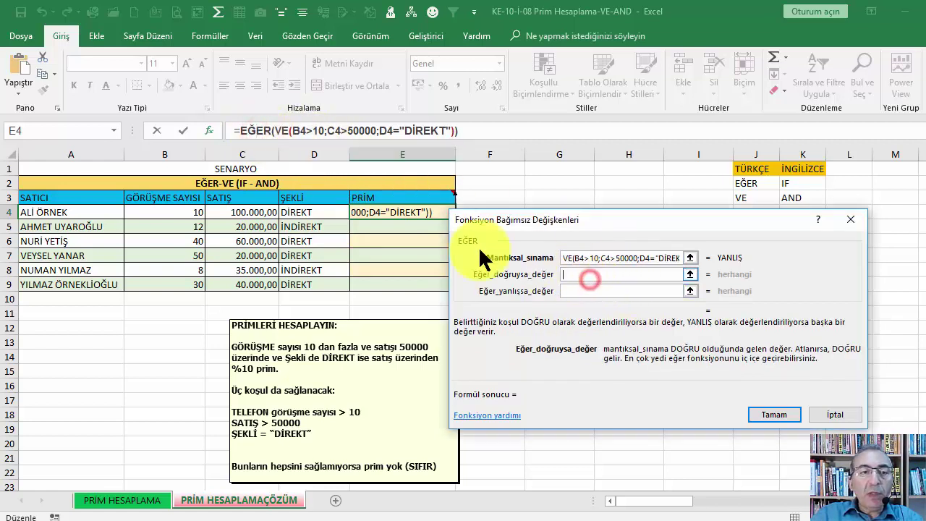
click(236, 213)
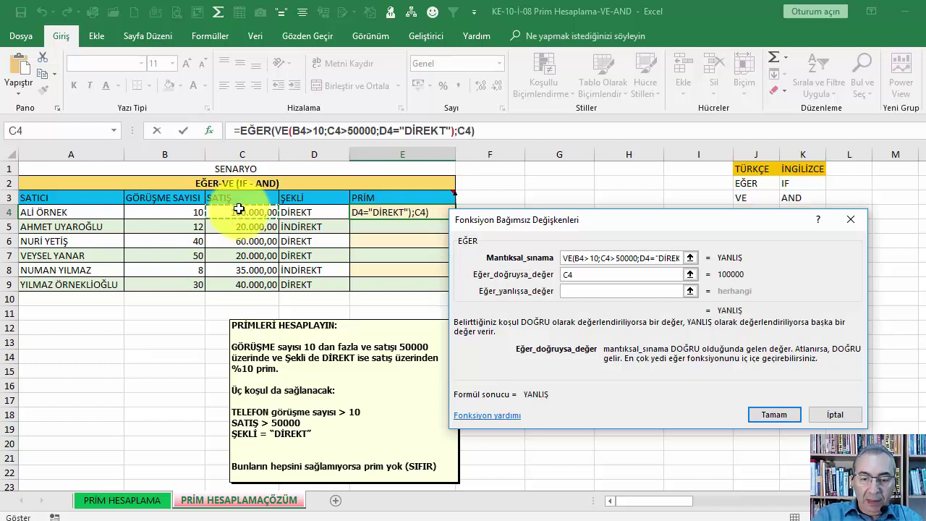
text(*10)
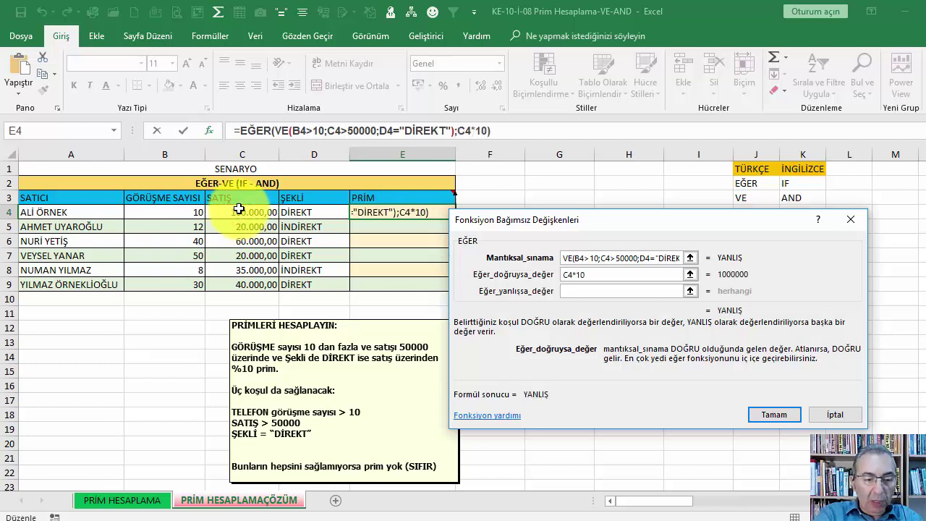
text(%)
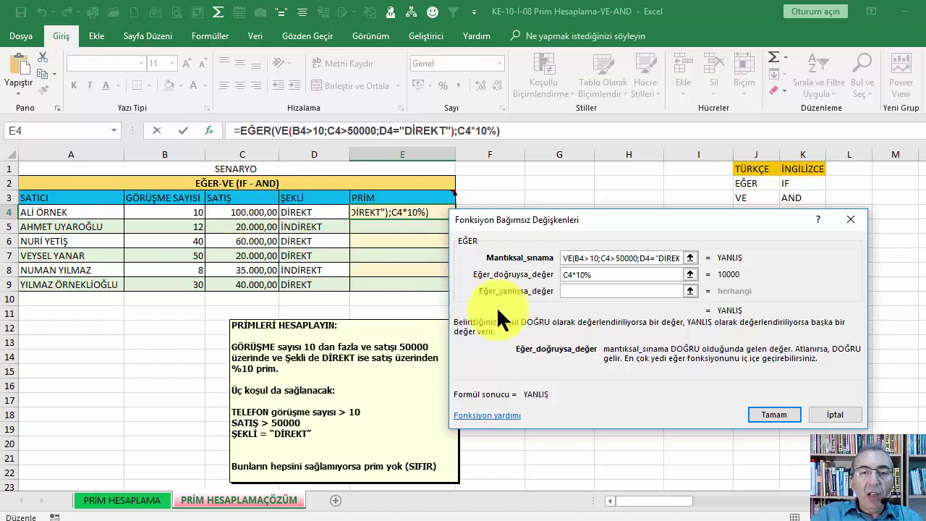
click(587, 291)
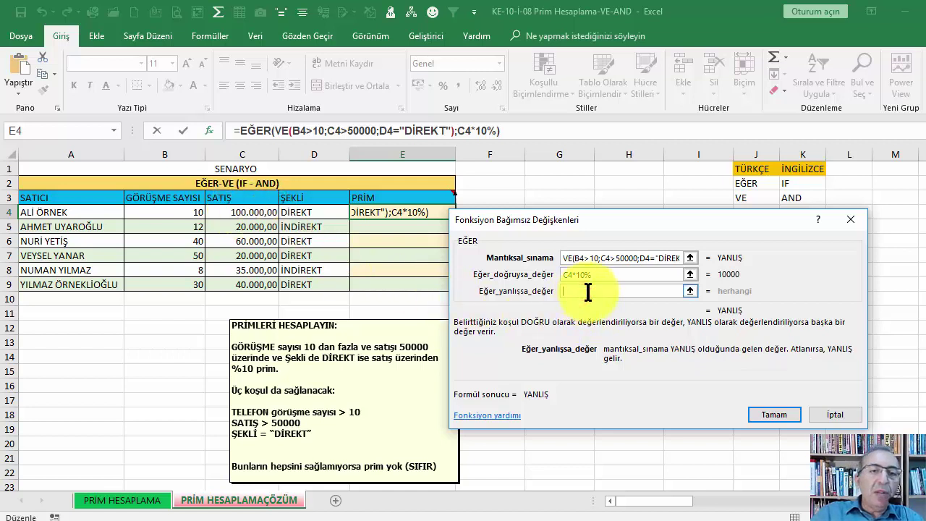
text(0)
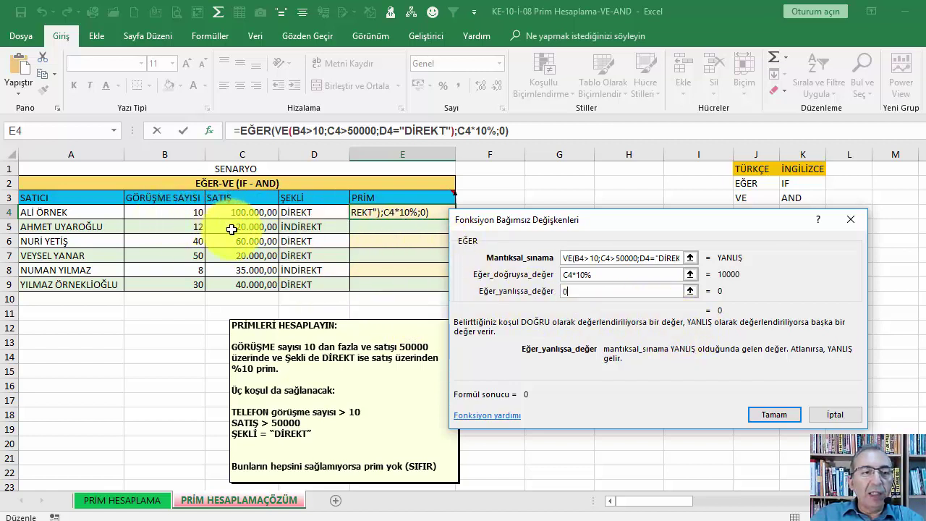
click(770, 411)
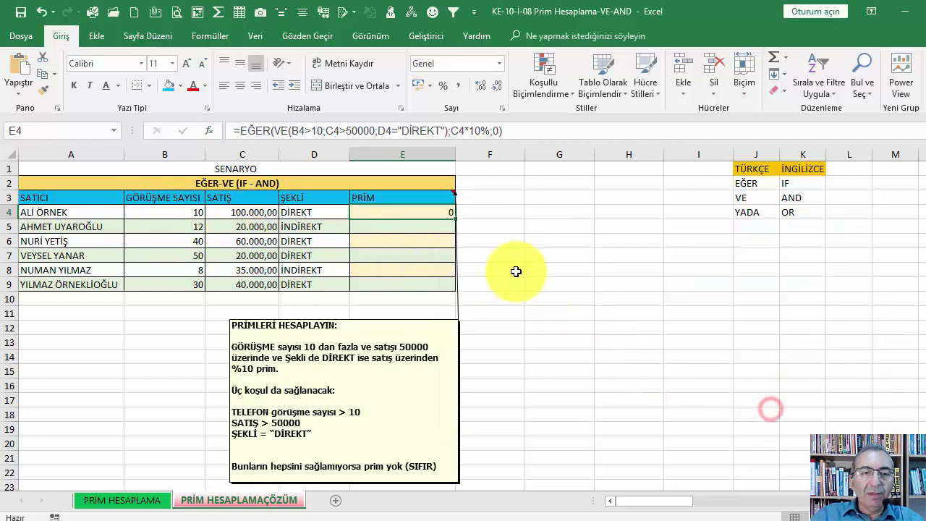
Fill the commission formula down from E4 to E9
double_click(454, 218)
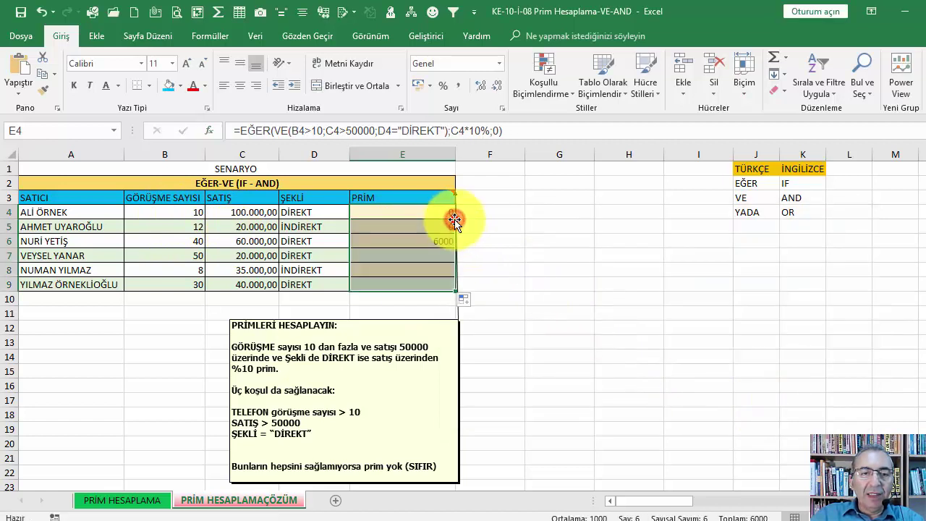
click(464, 299)
click(515, 349)
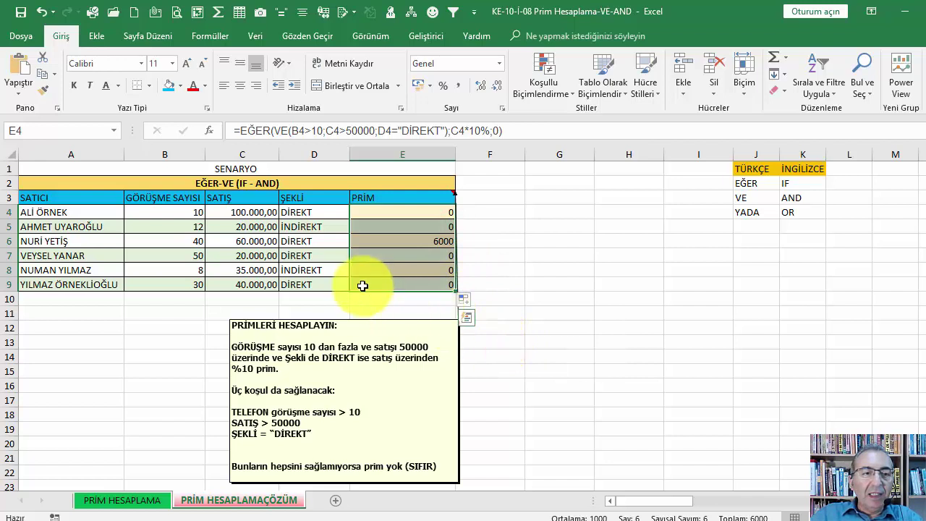
Change the call count in B4 to 11
click(198, 211)
text(11)
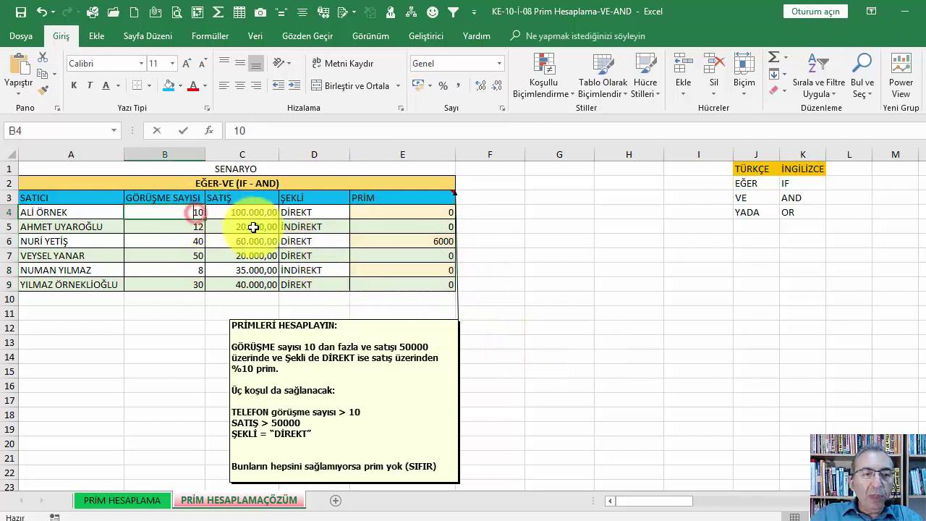
key(Return)
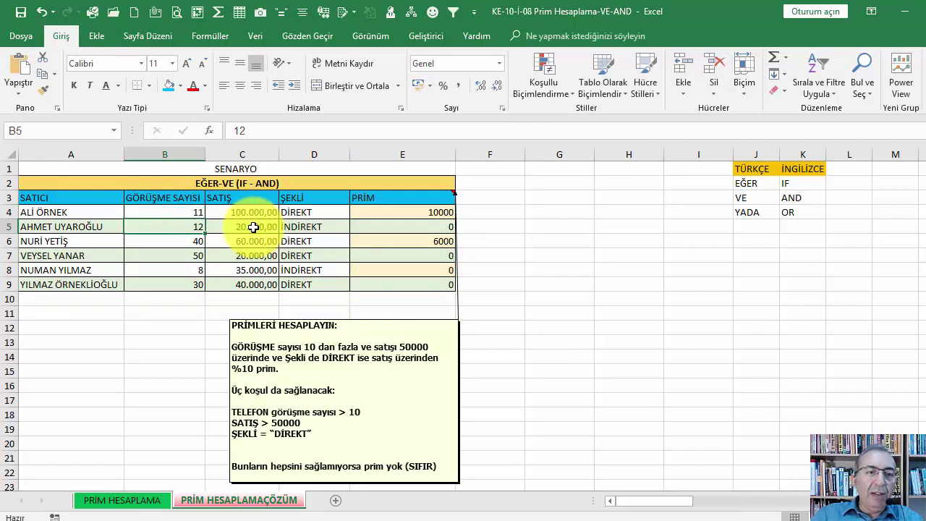
Set B4 to 11 on the PRİM HESAPLAMA sheet
click(117, 498)
text(11)
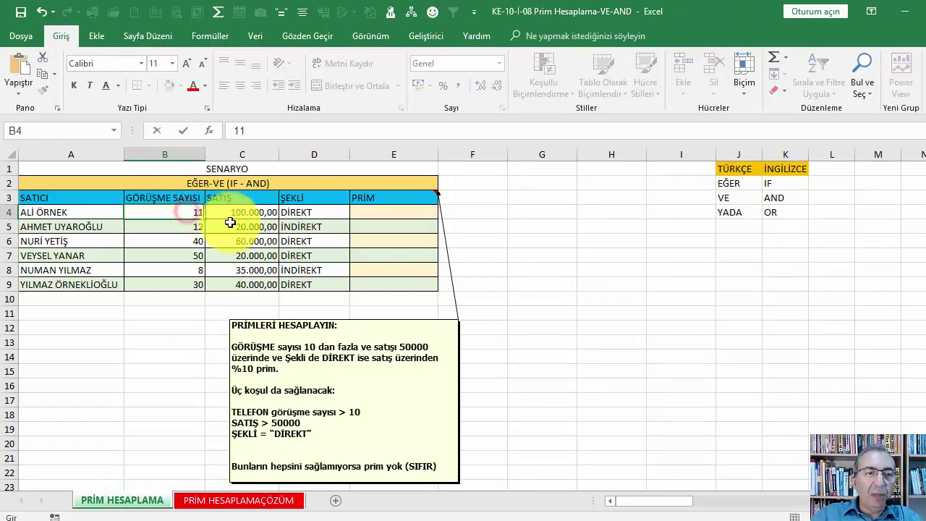
key(Return)
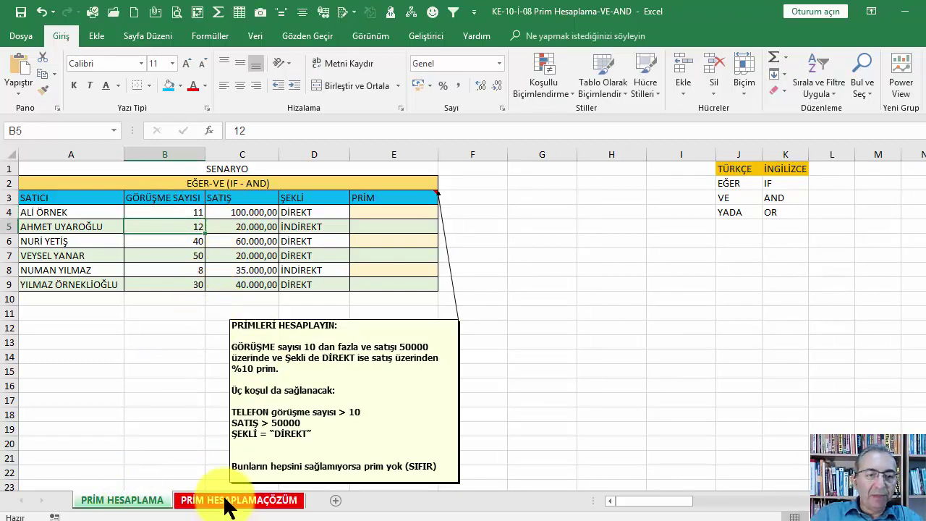
Return to the PRİM HESAPLAMAÇÖZÜM sheet and inspect the commission formula in E4
click(226, 500)
click(394, 255)
click(411, 212)
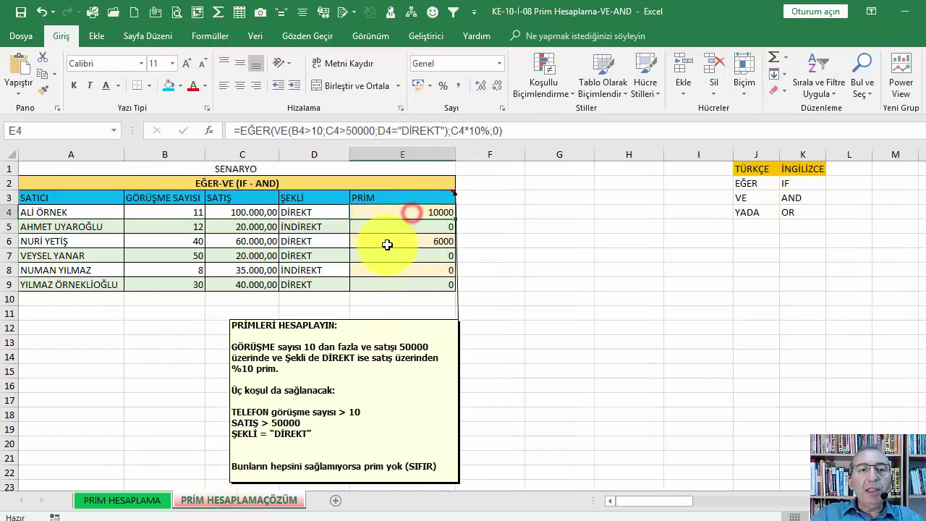